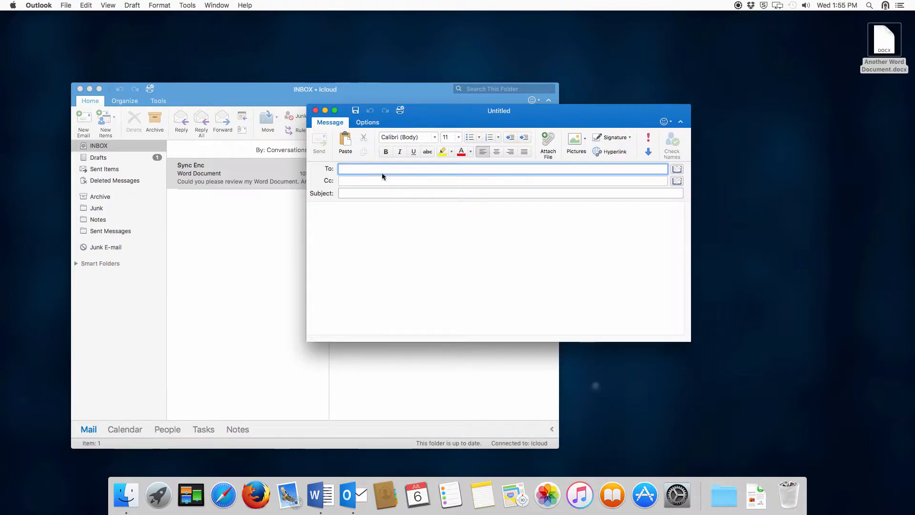
Step: Address the new email to the external Gmail contact and set the subject to "External e-mail"
type("syncenc")
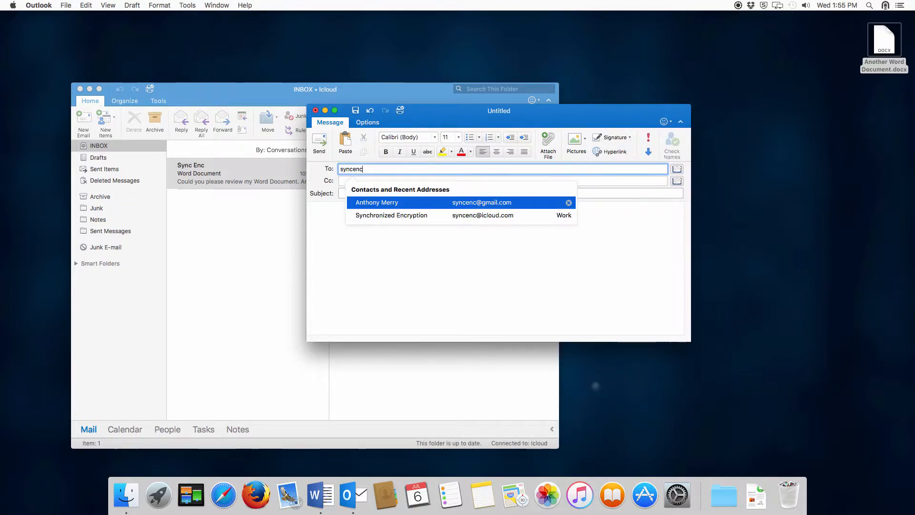
key("Return")
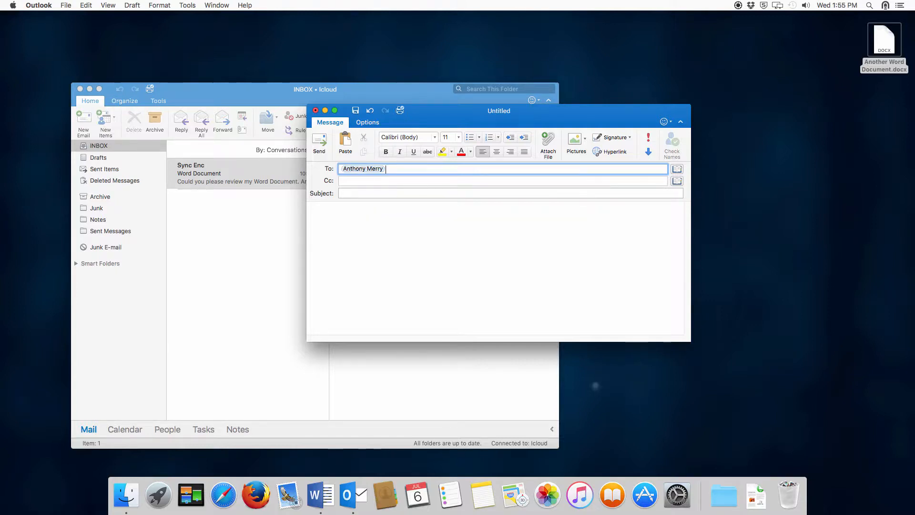
key("Tab")
key("Tab")
type("Ex")
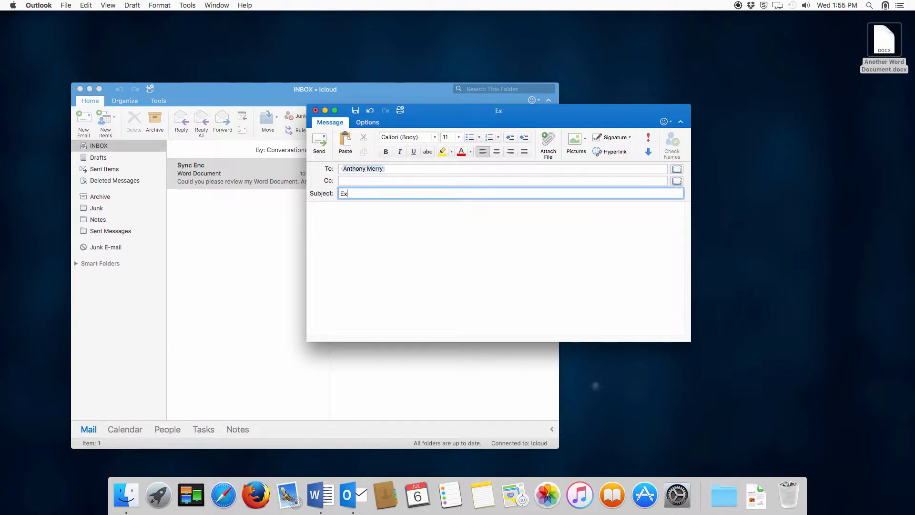
type("ternal e-mail")
Step: Write the message "This email will go external with a file attachment." and sign it with the sender's first name
key("Tab")
type("This ")
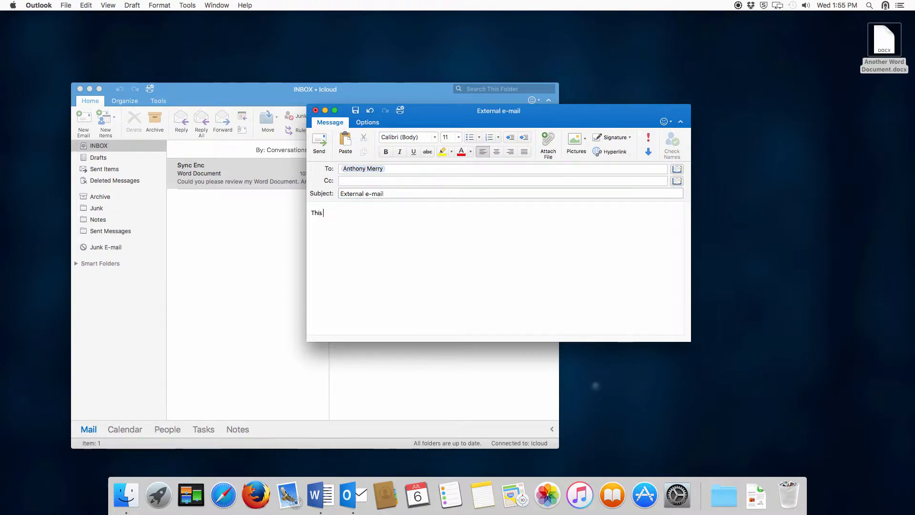
type("email will go external with a file at")
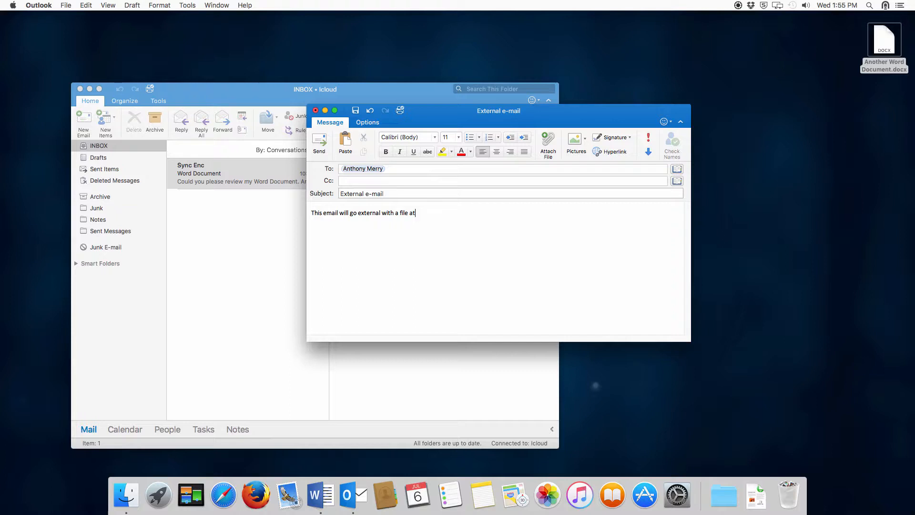
type("tachment.  ")
type("Anthony")
Step: Attach Word Doc.docx from the encrypted folder in Documents and send the email
left_click(553, 144)
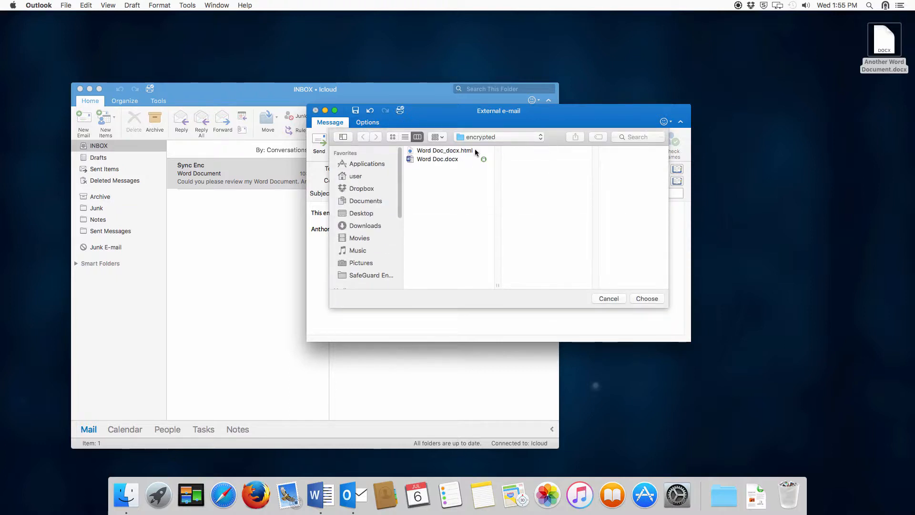
left_click(448, 159)
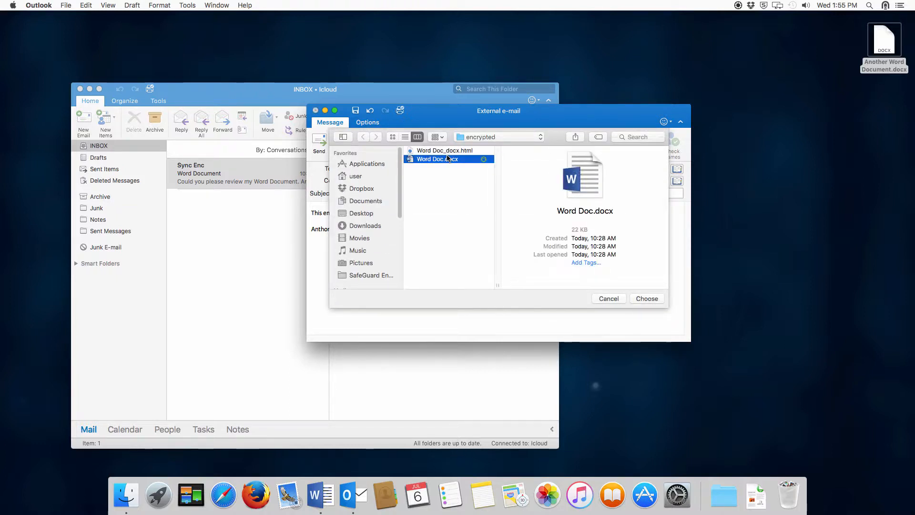
left_click(370, 200)
left_click(431, 160)
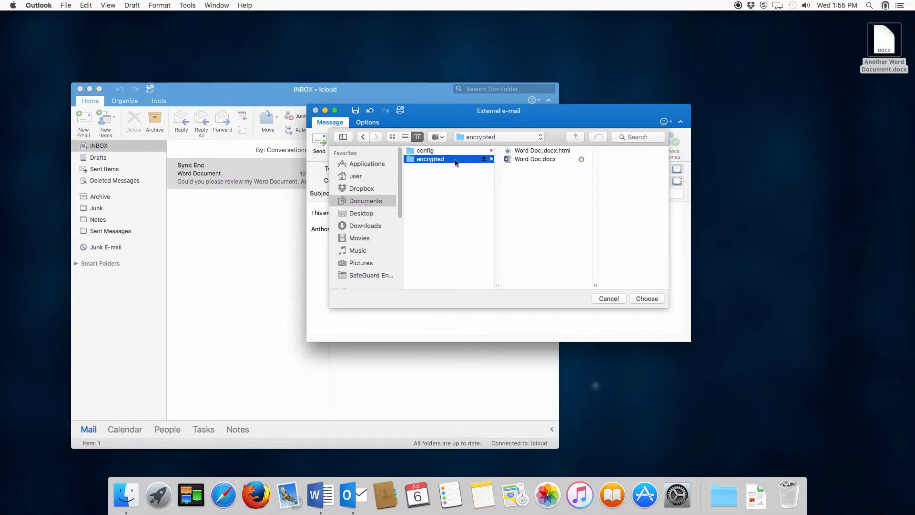
left_click(527, 160)
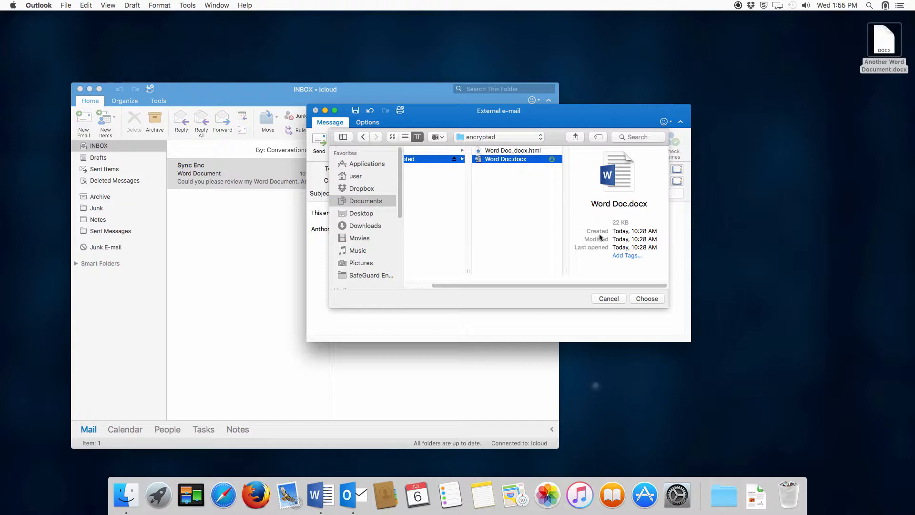
left_click(650, 298)
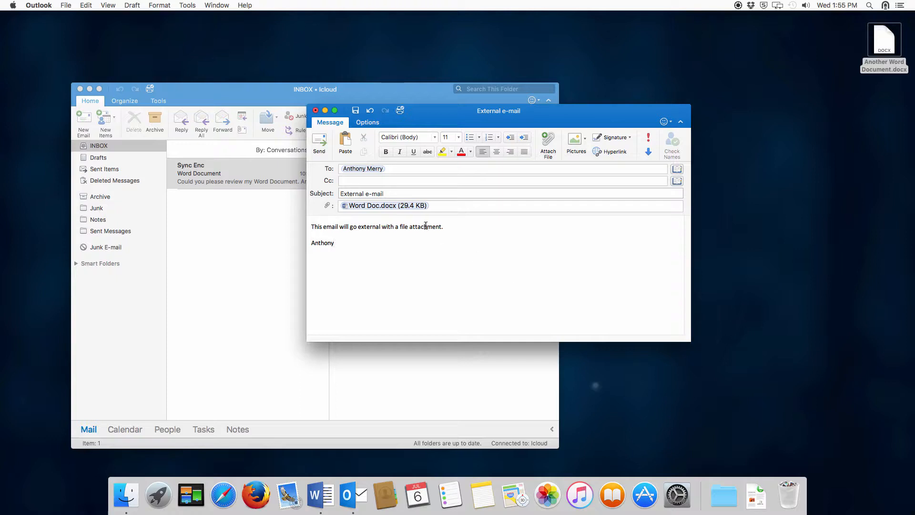
left_click(318, 140)
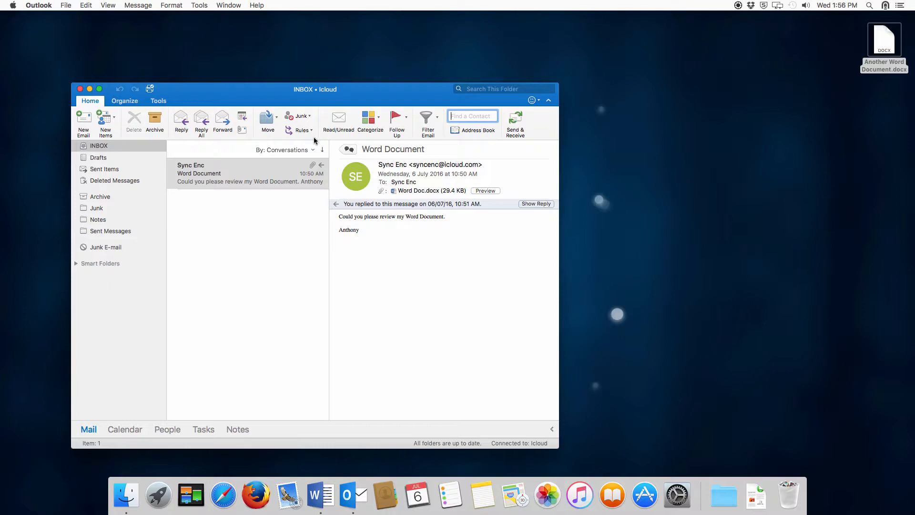
Step: Create a new email to the same external Gmail contact with the subject "Encrypted Attachment"
left_click(89, 122)
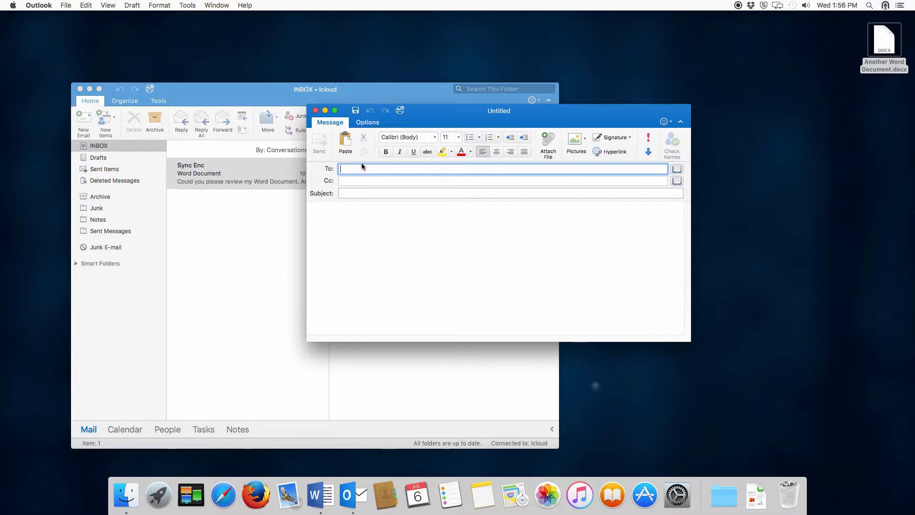
type("sync")
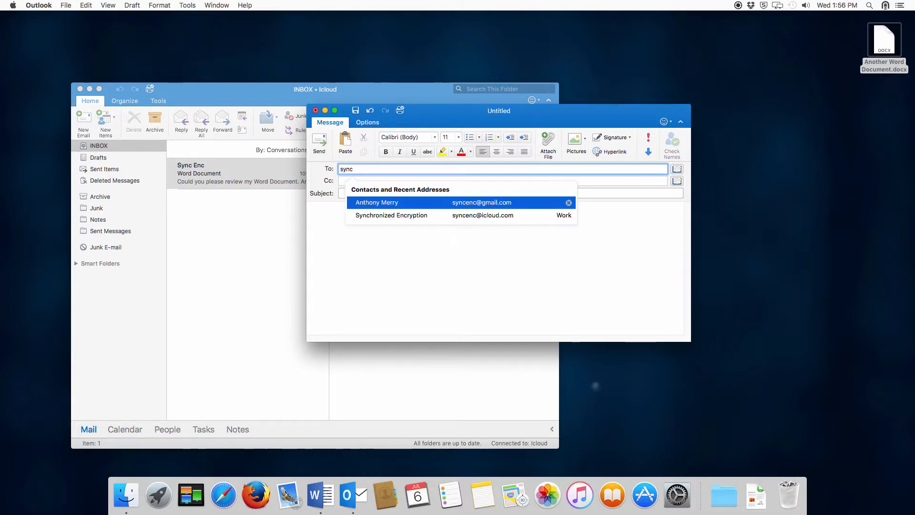
key("Down")
key("Up")
key("Return")
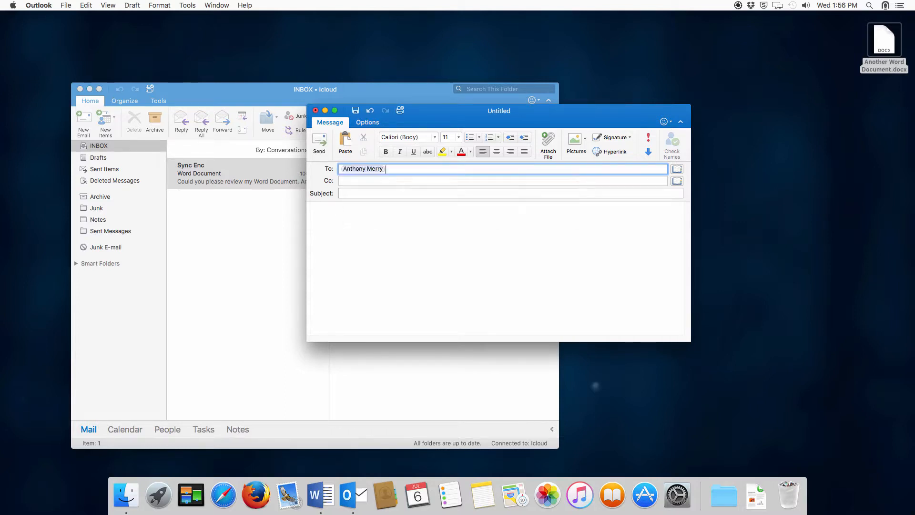
key("Tab")
key("Tab")
type("Encrypte")
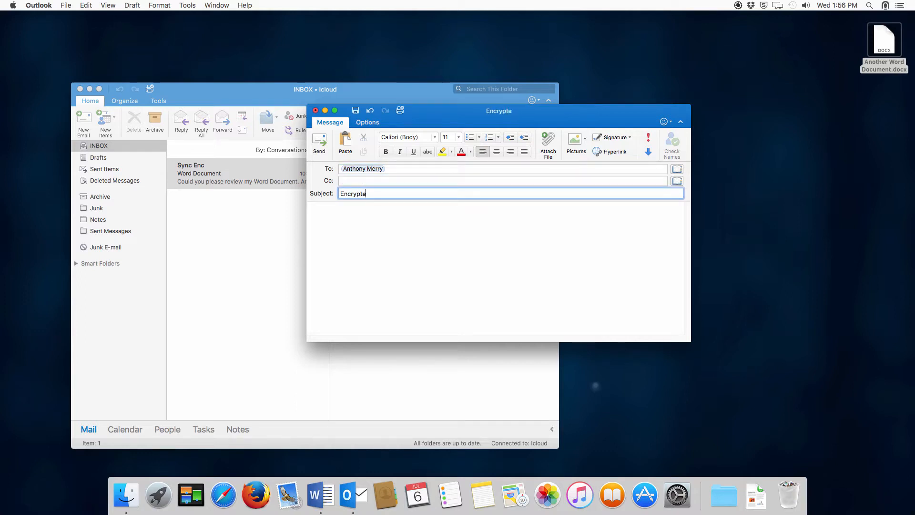
type("d Attachment")
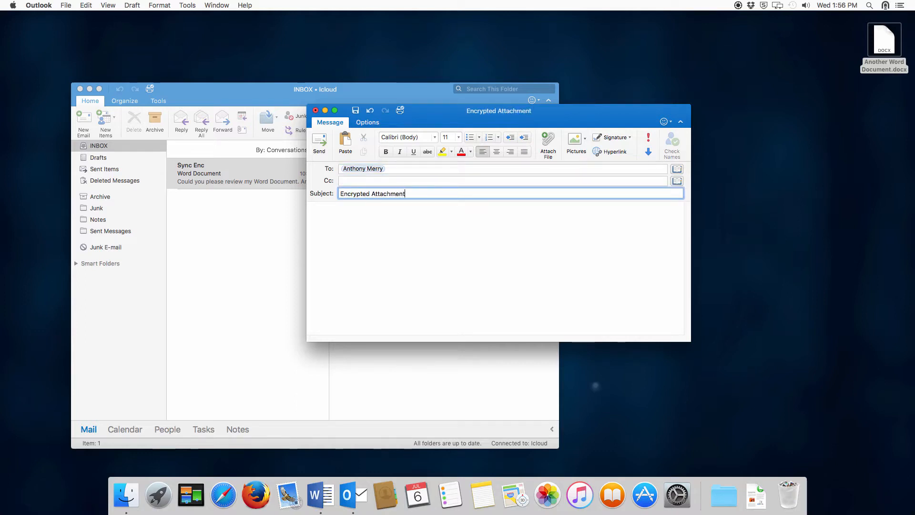
Step: Attach Another Word Document.docx from the Desktop folder to the email
left_click(547, 143)
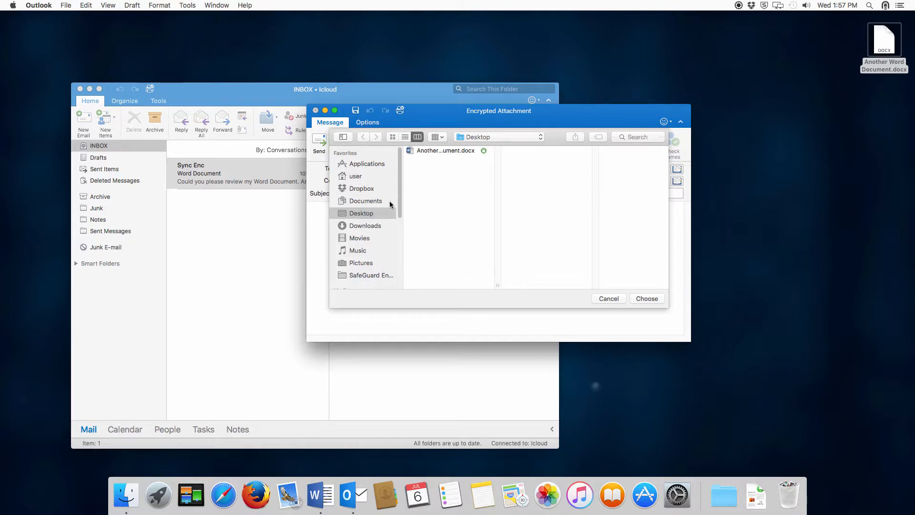
left_click(444, 151)
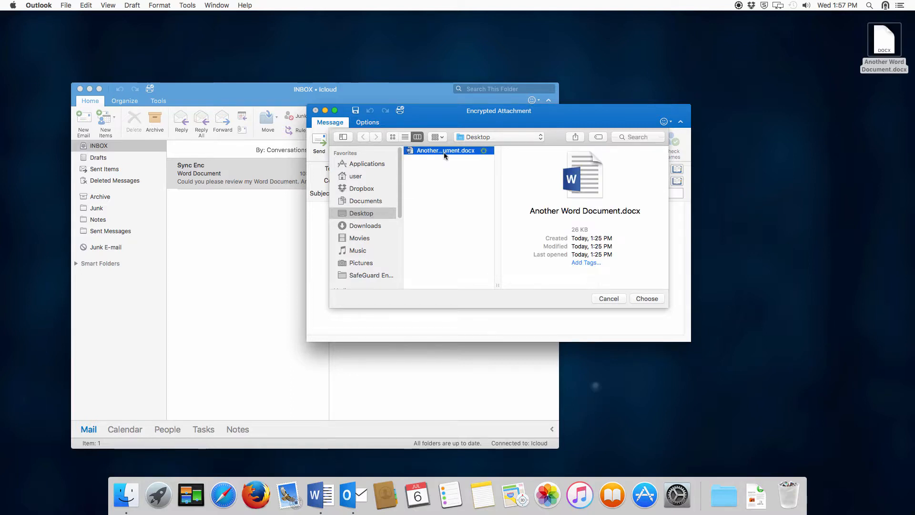
left_click(644, 298)
Step: Write "This attachment will be sent encrypted." signed with the sender's first name, and send the email
left_click(351, 233)
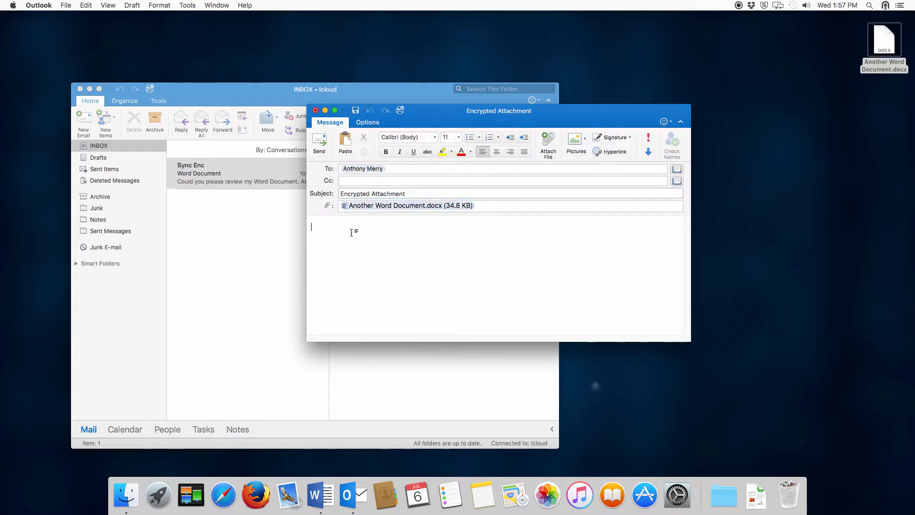
type("This attachment will be sent encrypted.")
key("Return")
key("Return")
type("A")
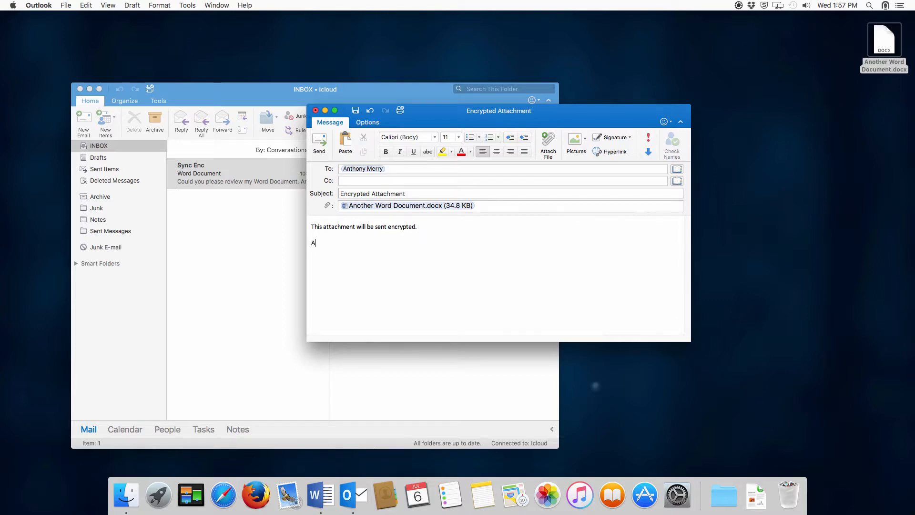
type("nthony")
left_click(320, 142)
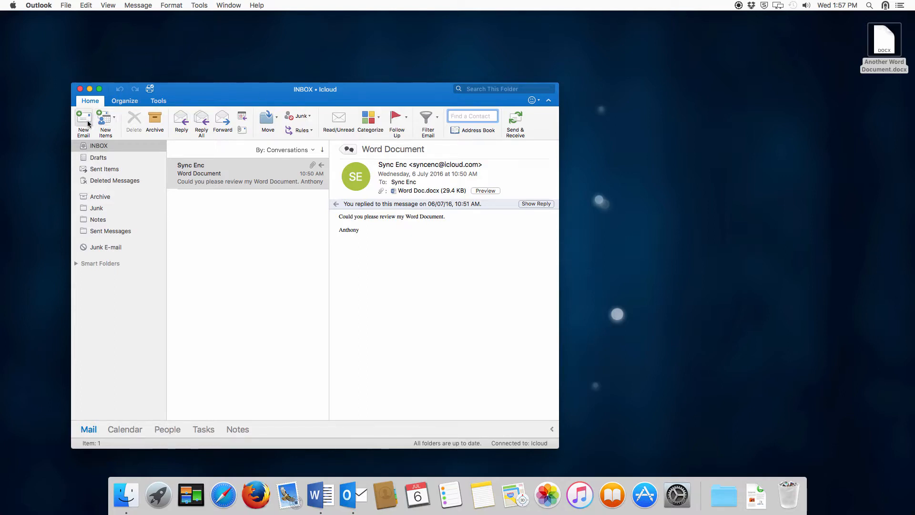
Step: Create a password protected copy of Another Word Document.docx on the desktop, entering and confirming the file password
left_click(86, 146)
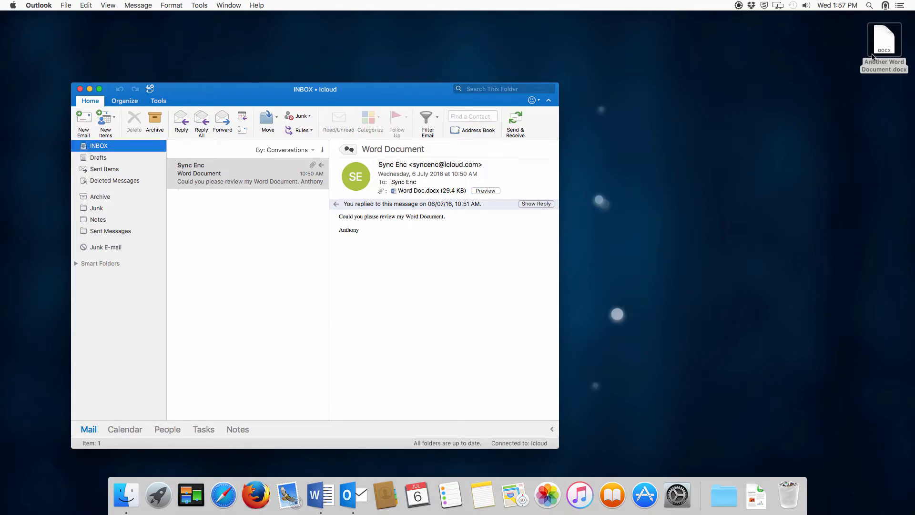
right_click(878, 39)
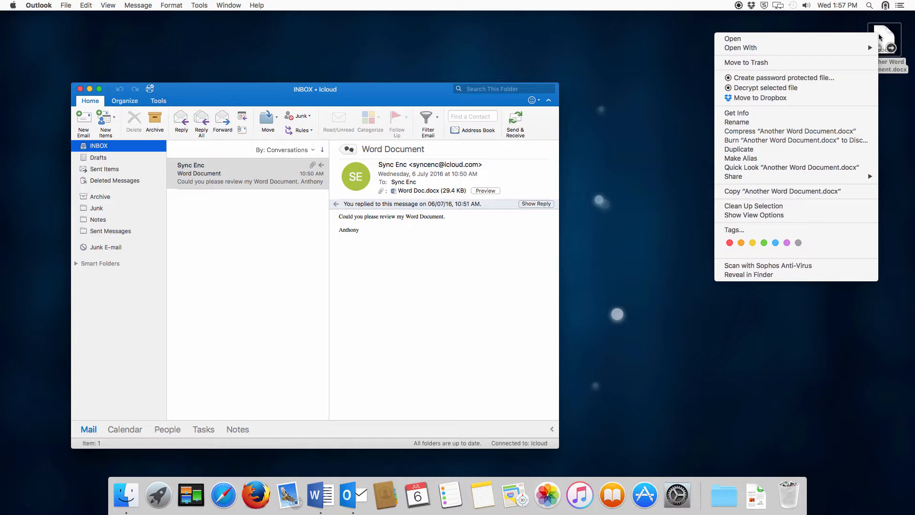
left_click(783, 79)
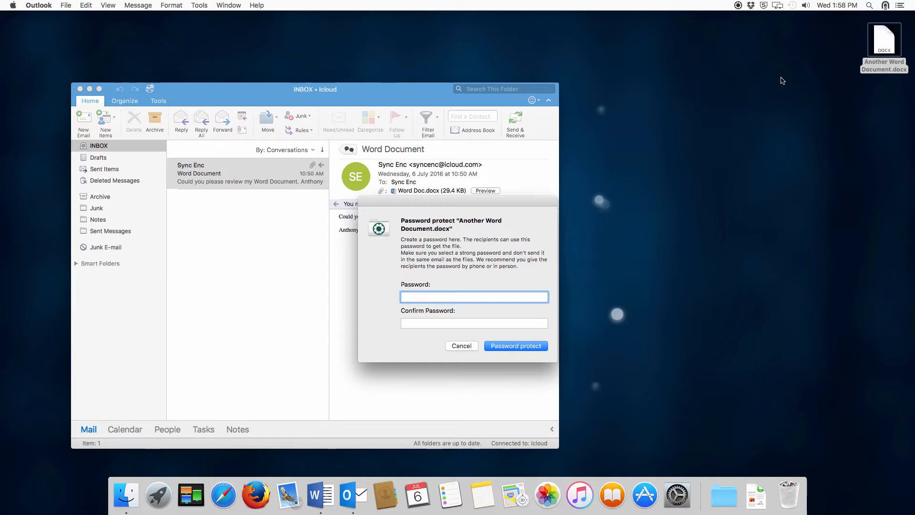
type("••••••")
key("Tab")
type("••••••")
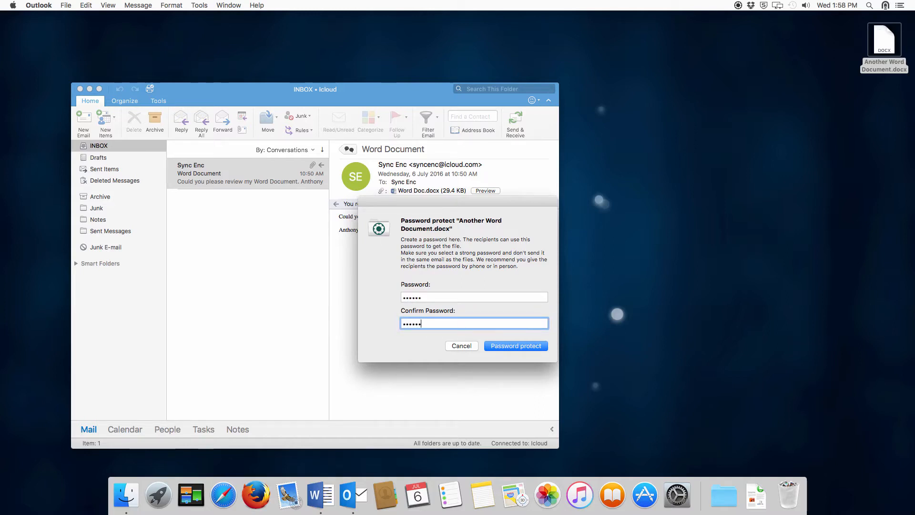
key("Return")
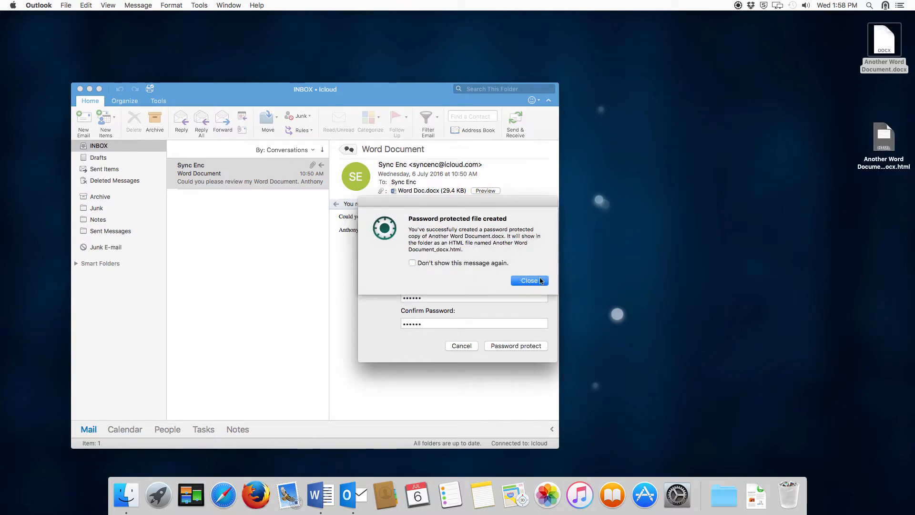
left_click(540, 280)
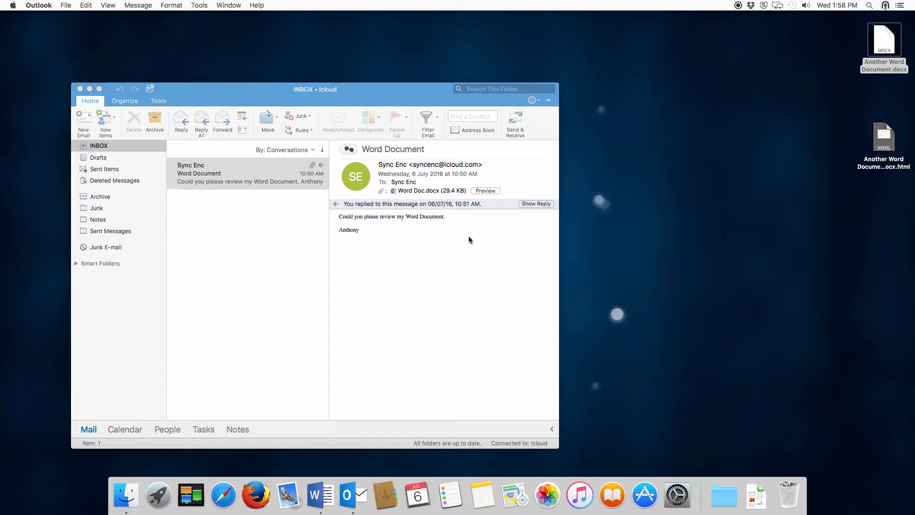
Step: Create another email to the external Gmail contact with the subject "Password protected file"
left_click(73, 113)
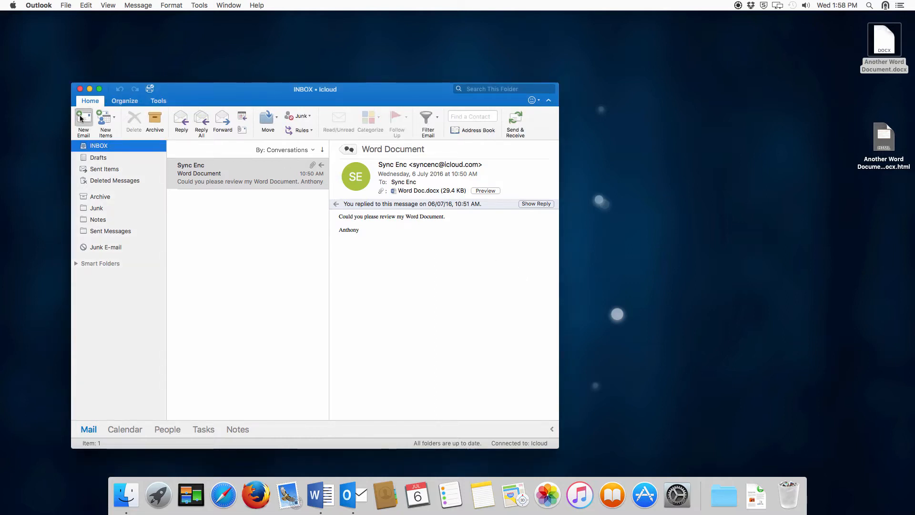
type("syn")
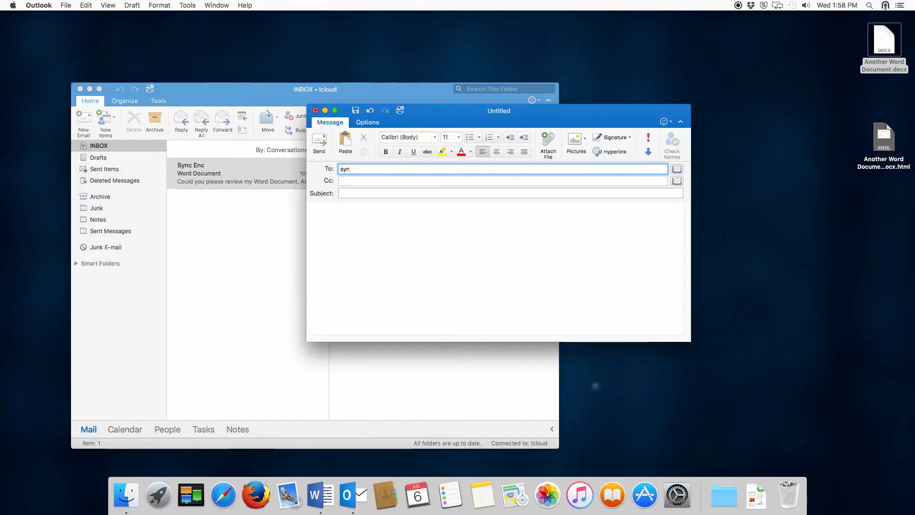
type("c")
key("Return")
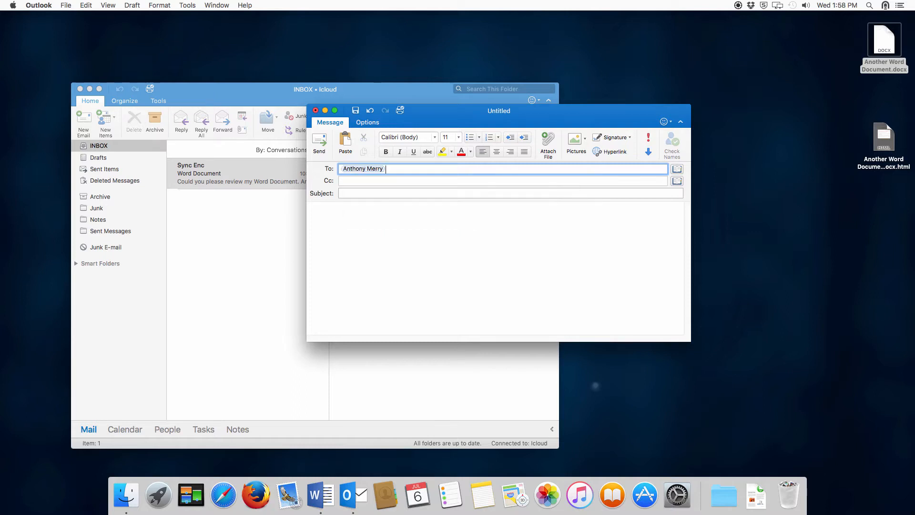
key("Tab")
key("Tab")
type("Pas")
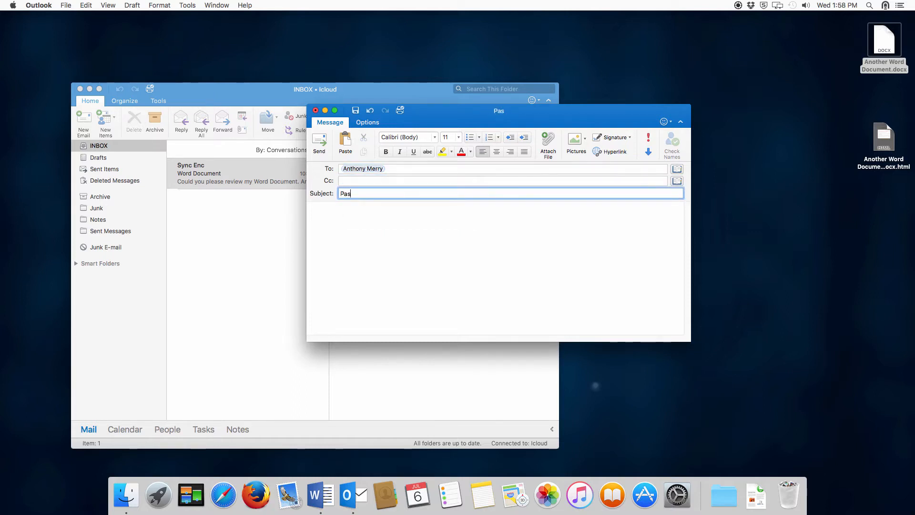
type("sword protected file")
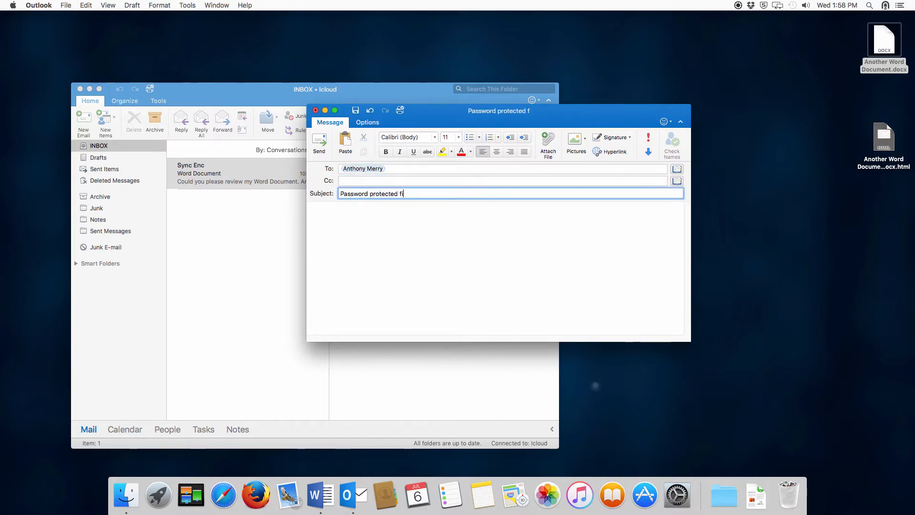
Step: Write the message "Please use the password I just sent you." and sign it with the sender's first name
key("Tab")
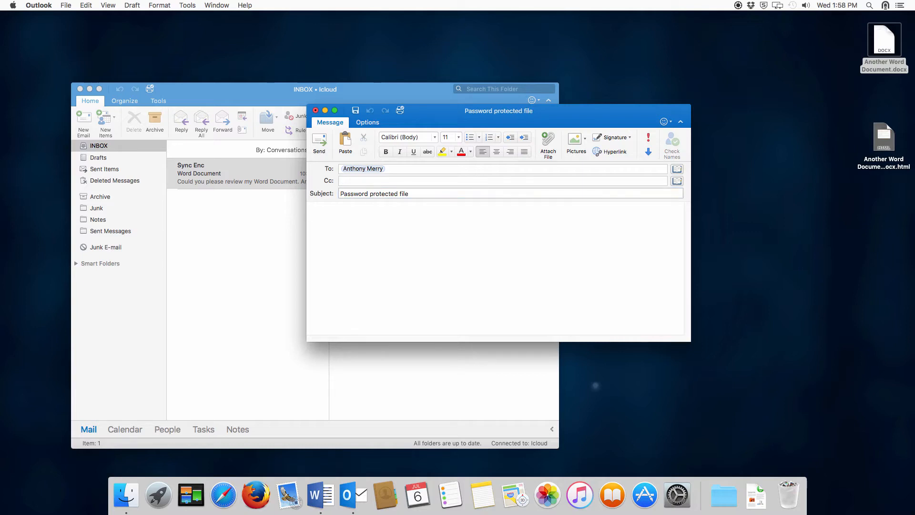
type("Please use the password I just sent you.")
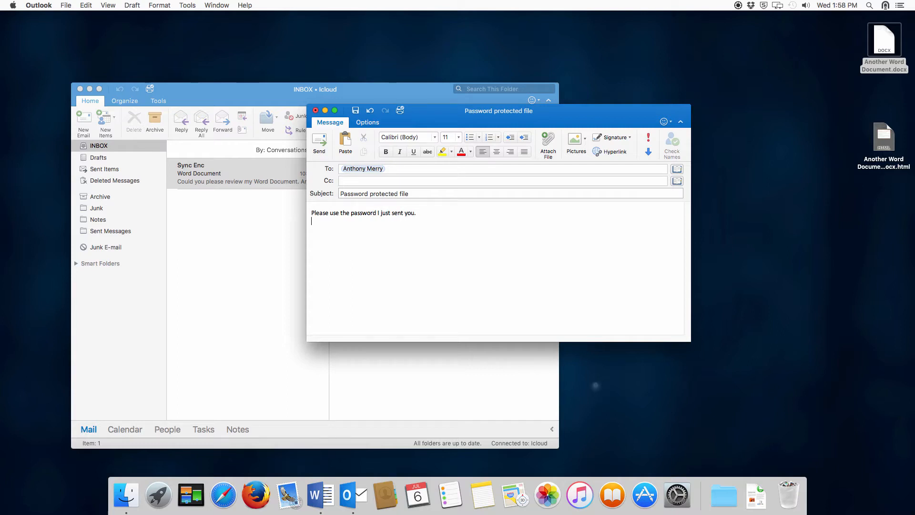
key("Return")
type("Anthony")
Step: Attach the password protected Another Word Document_docx.html from the desktop and send the email
left_click_drag(884, 138, 479, 179)
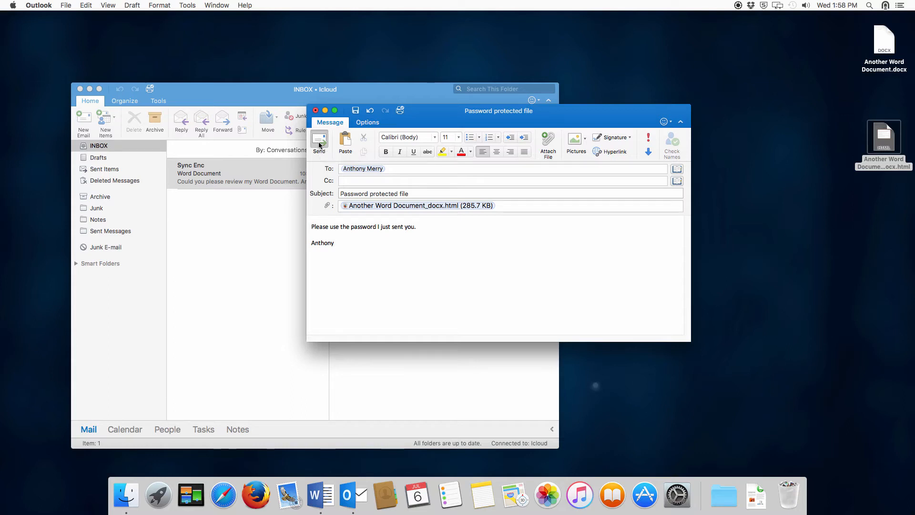
left_click(319, 144)
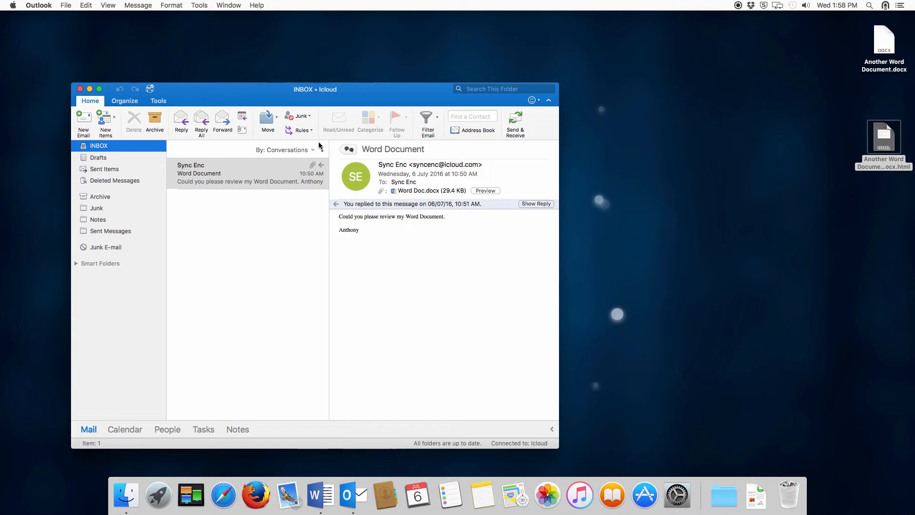
Step: Quit the mail application
left_click(47, 8)
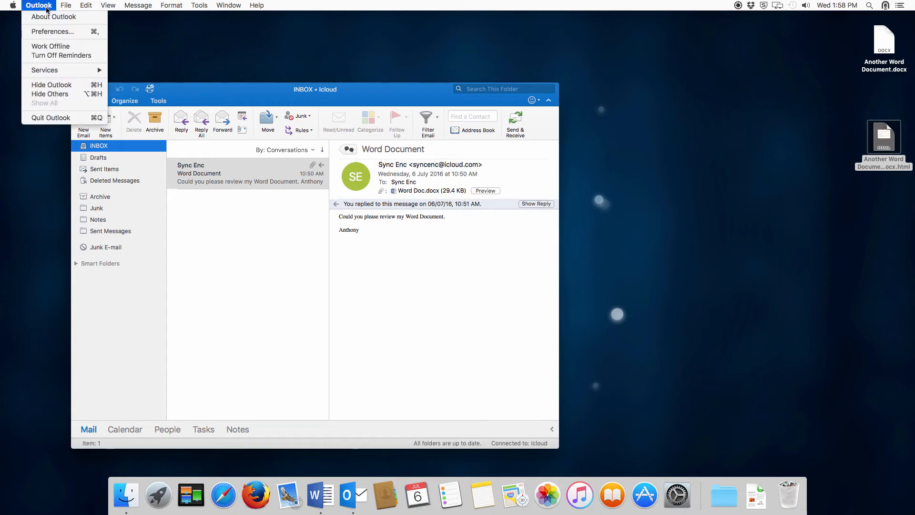
left_click(42, 119)
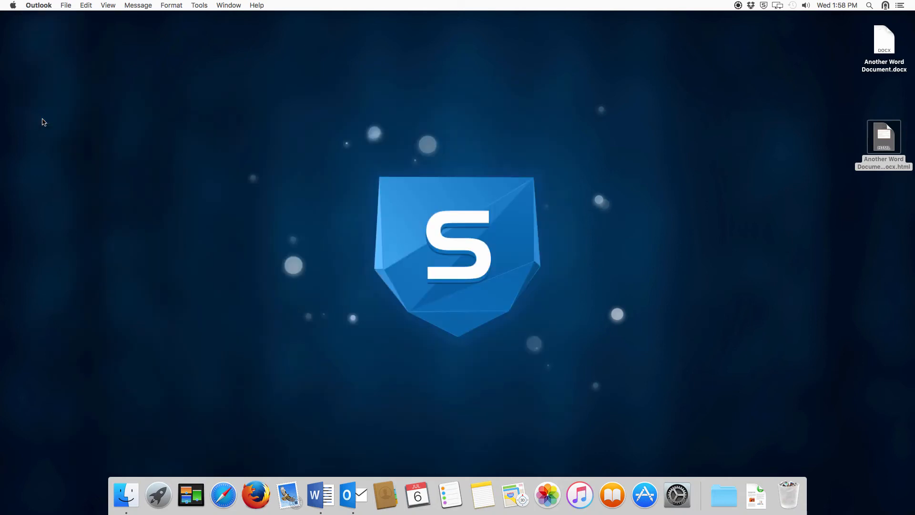